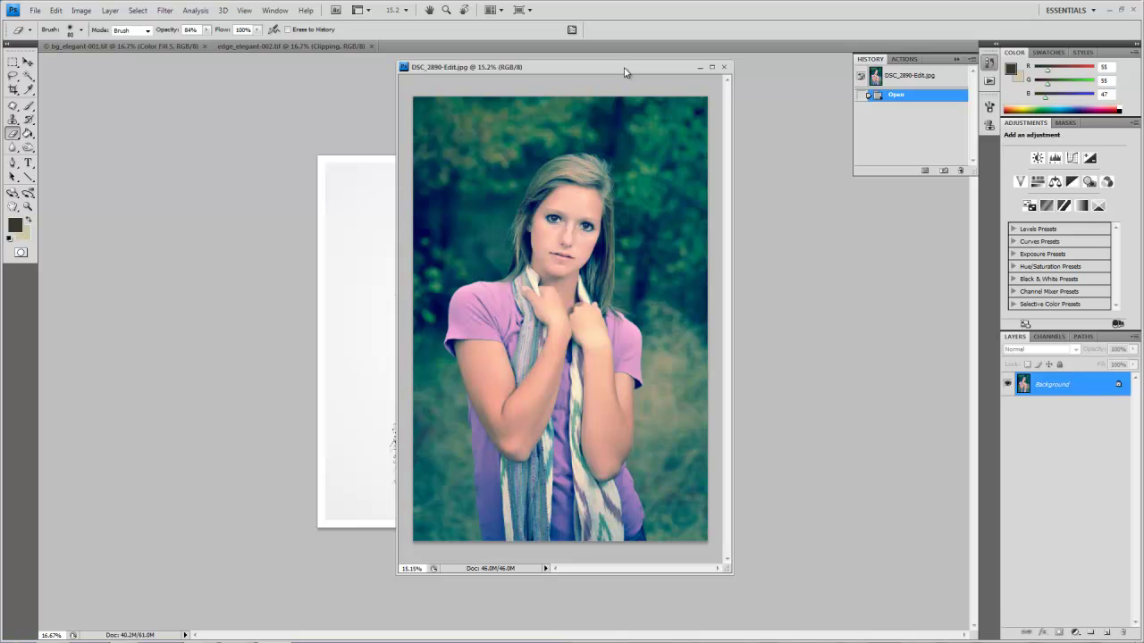
- Copy the black grungy Clipping frame from the edge document into the portrait
{"action": "left_click_drag", "start_coordinate": [620, 72], "coordinate": [703, 78]}
{"action": "left_click", "coordinate": [327, 135]}
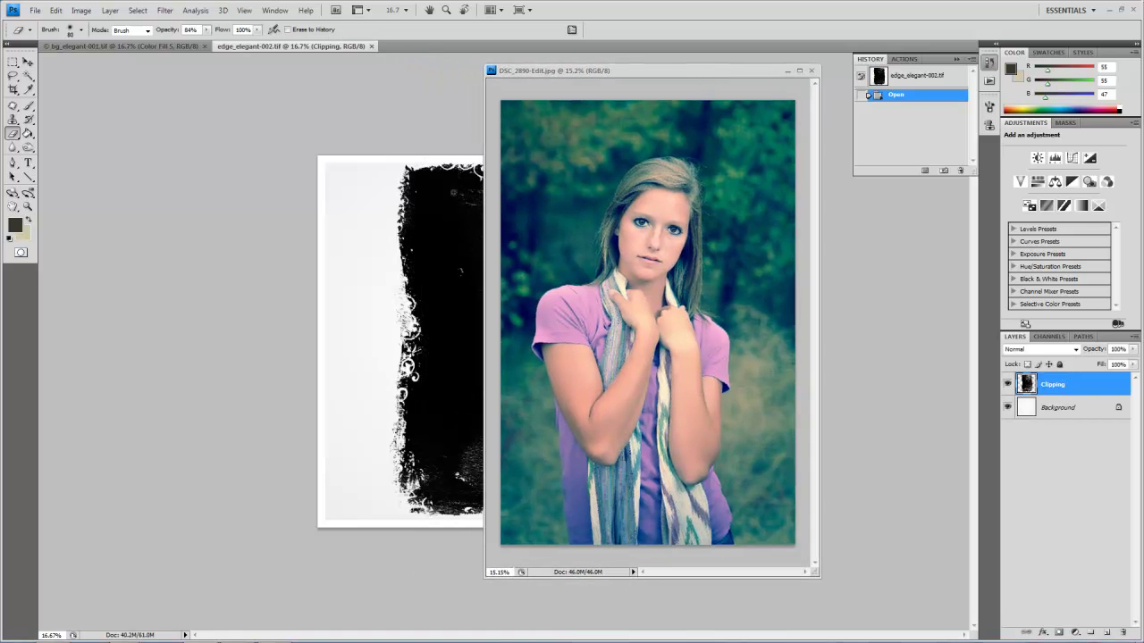
{"action": "left_click", "coordinate": [28, 62]}
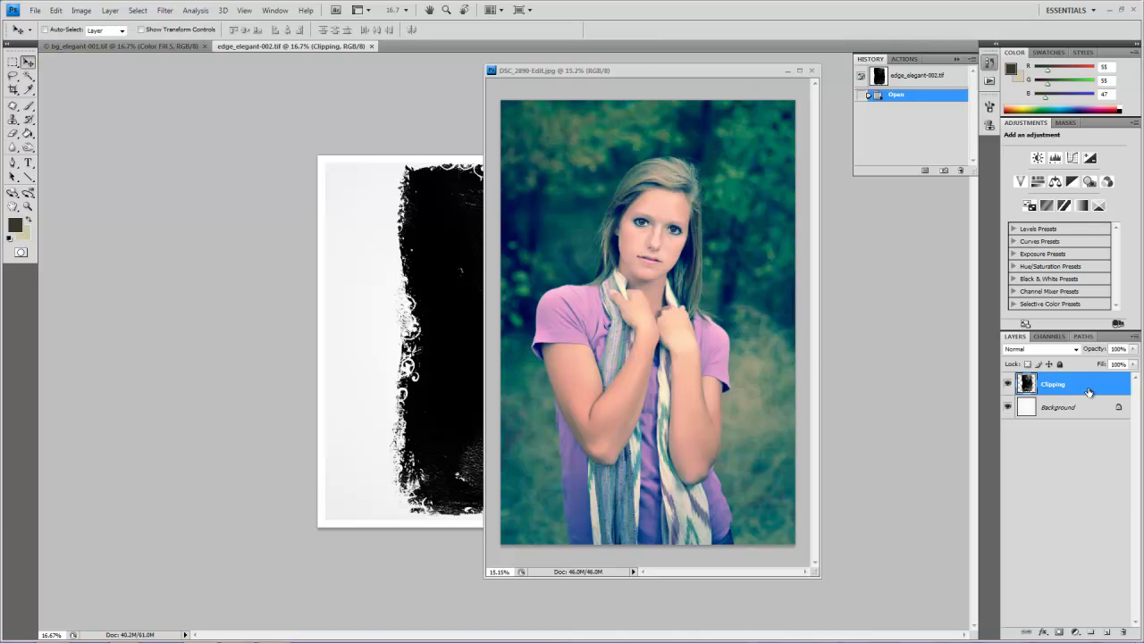
{"action": "left_click_drag", "start_coordinate": [1085, 389], "coordinate": [710, 397]}
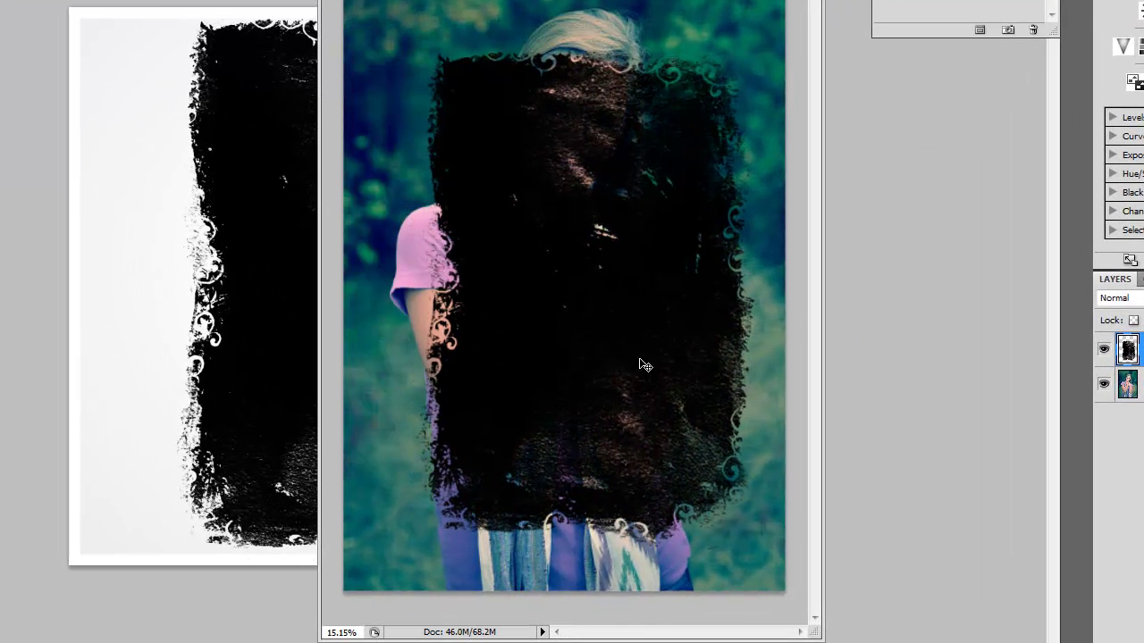
- Rotate the Clipping frame 90° so it lies horizontally
{"action": "key", "text": "ctrl+t"}
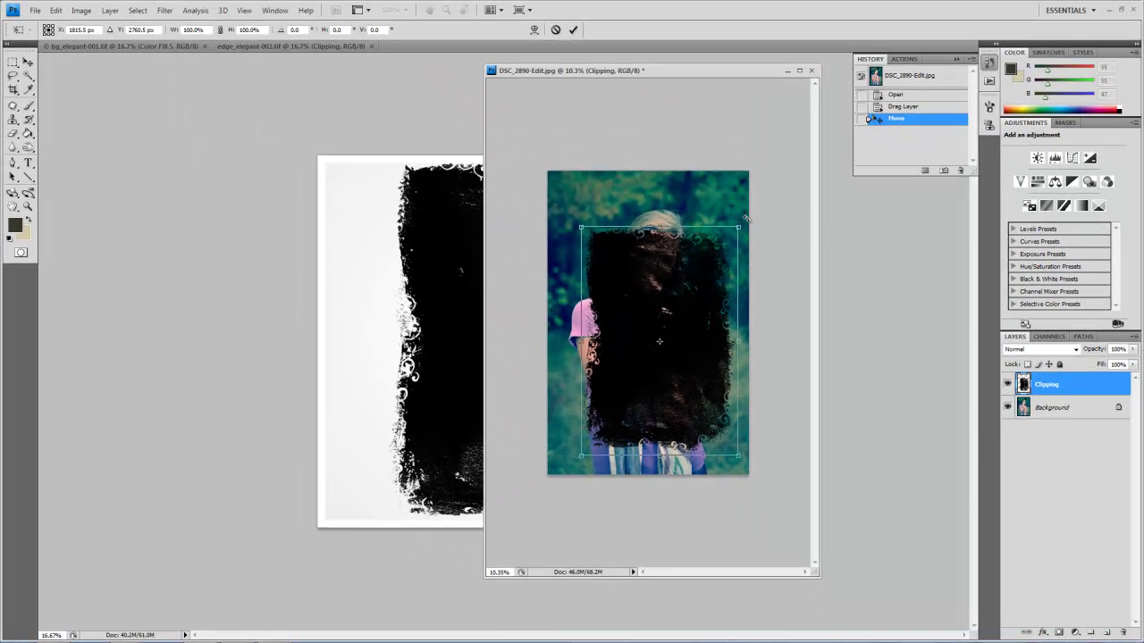
{"action": "left_click_drag", "start_coordinate": [746, 218], "coordinate": [830, 465]}
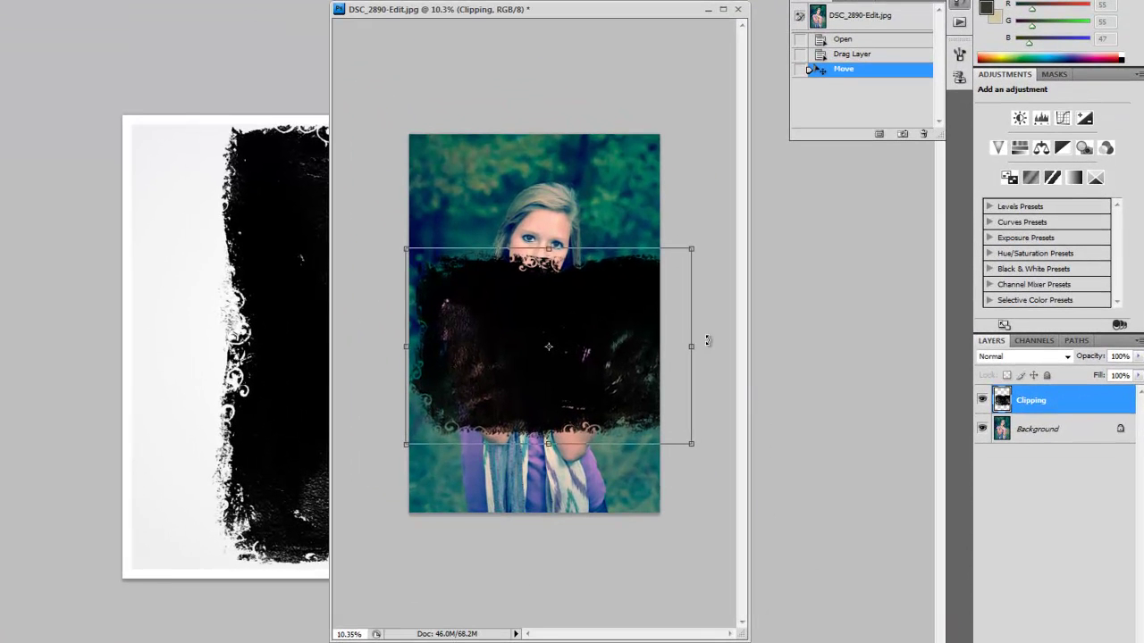
{"action": "key", "text": "Return"}
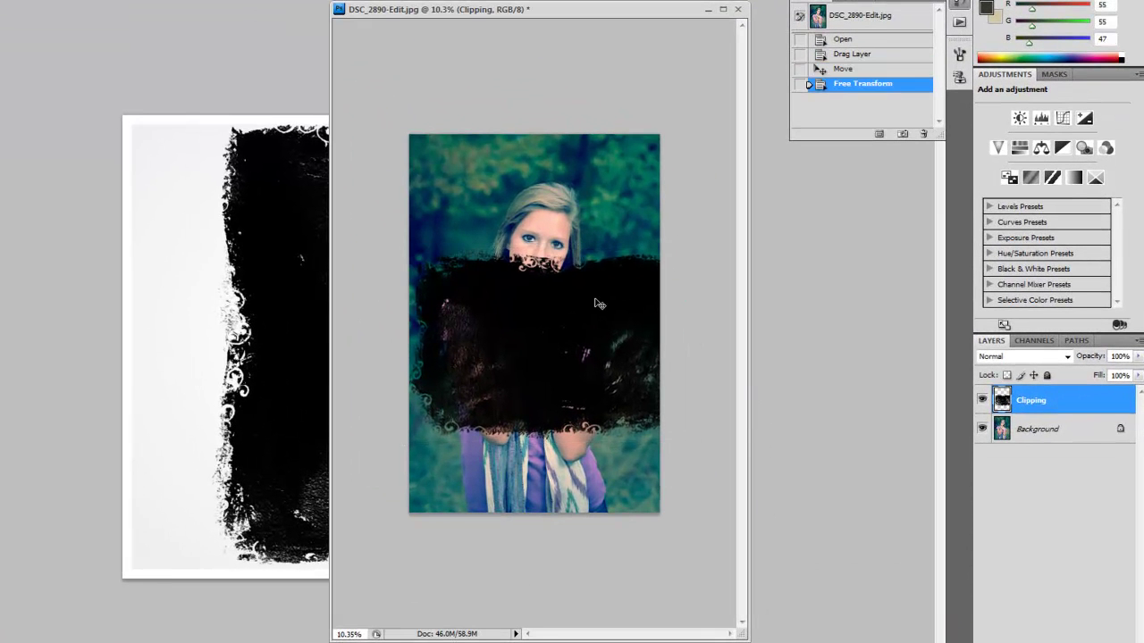
- Shrink the frame to about 58% width and move it to the portrait's bottom edge
{"action": "key", "text": "ctrl+t"}
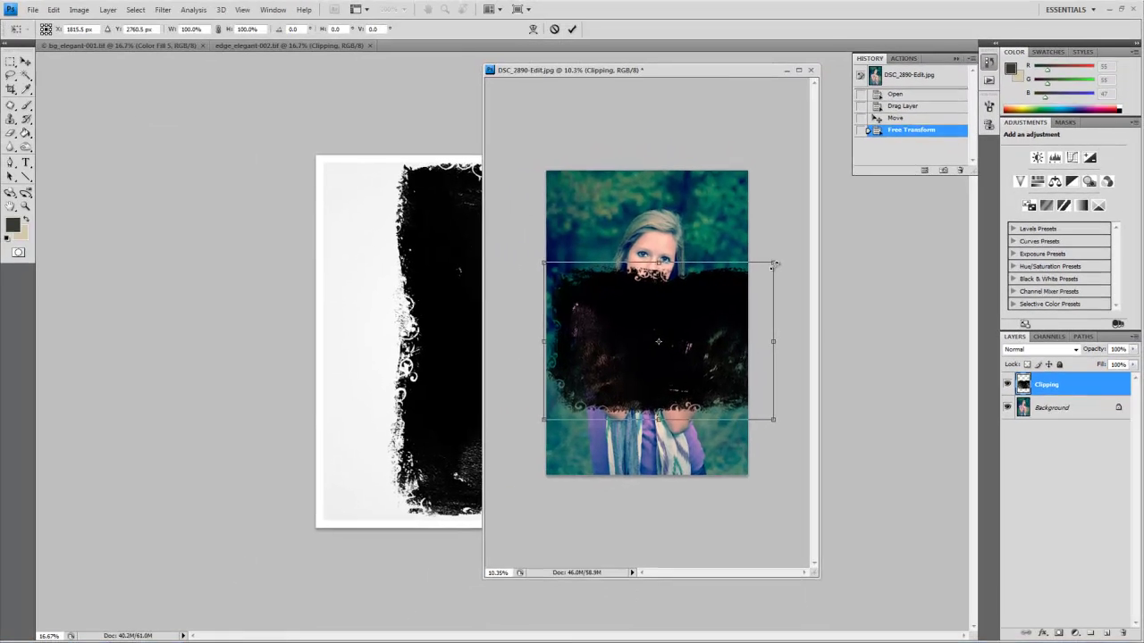
{"action": "left_click_drag", "start_coordinate": [696, 250], "coordinate": [611, 327]}
{"action": "left_click_drag", "start_coordinate": [711, 326], "coordinate": [689, 352]}
{"action": "mouse_move", "coordinate": [646, 390]}
{"action": "left_mouse_down"}
{"action": "mouse_move", "coordinate": [652, 446]}
{"action": "mouse_move", "coordinate": [751, 431]}
{"action": "mouse_move", "coordinate": [651, 395]}
{"action": "mouse_move", "coordinate": [652, 409]}
{"action": "left_mouse_up"}
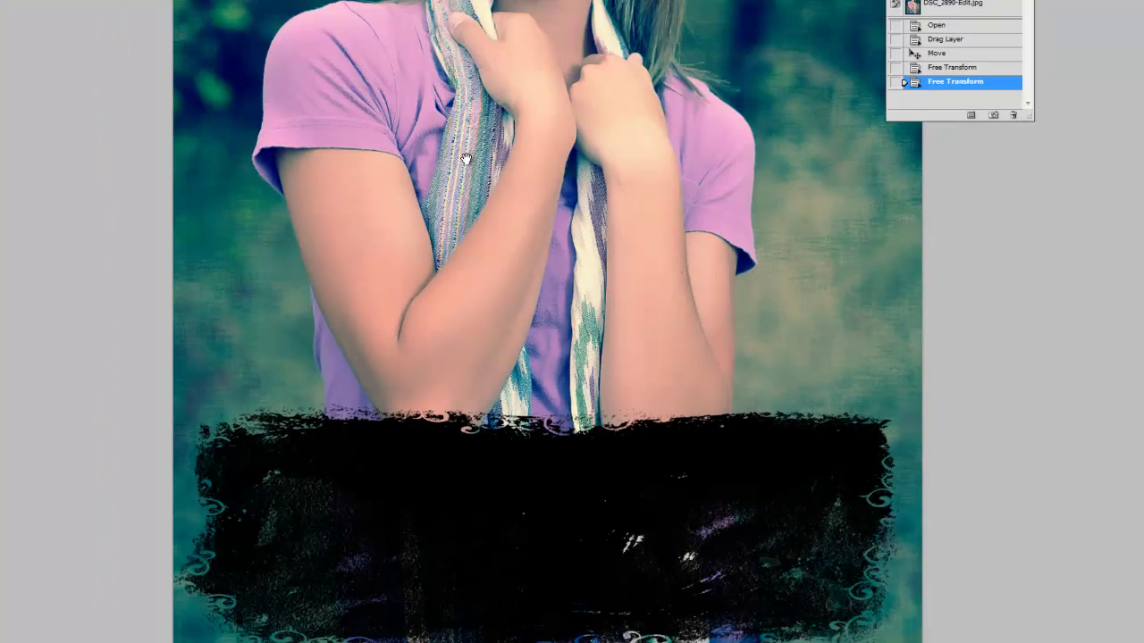
- Return to standard screen mode and float bg_elegant-001.tif in its own window beside the portrait
{"action": "key", "text": "Tab"}
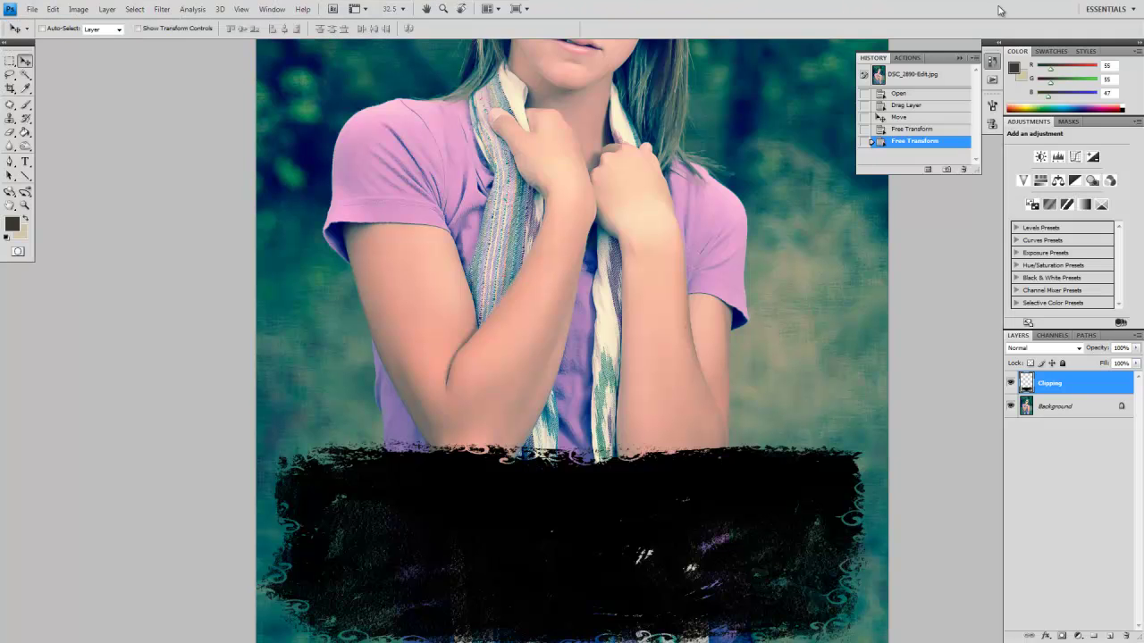
{"action": "key", "text": "f"}
{"action": "key", "text": "f"}
{"action": "key", "text": "f"}
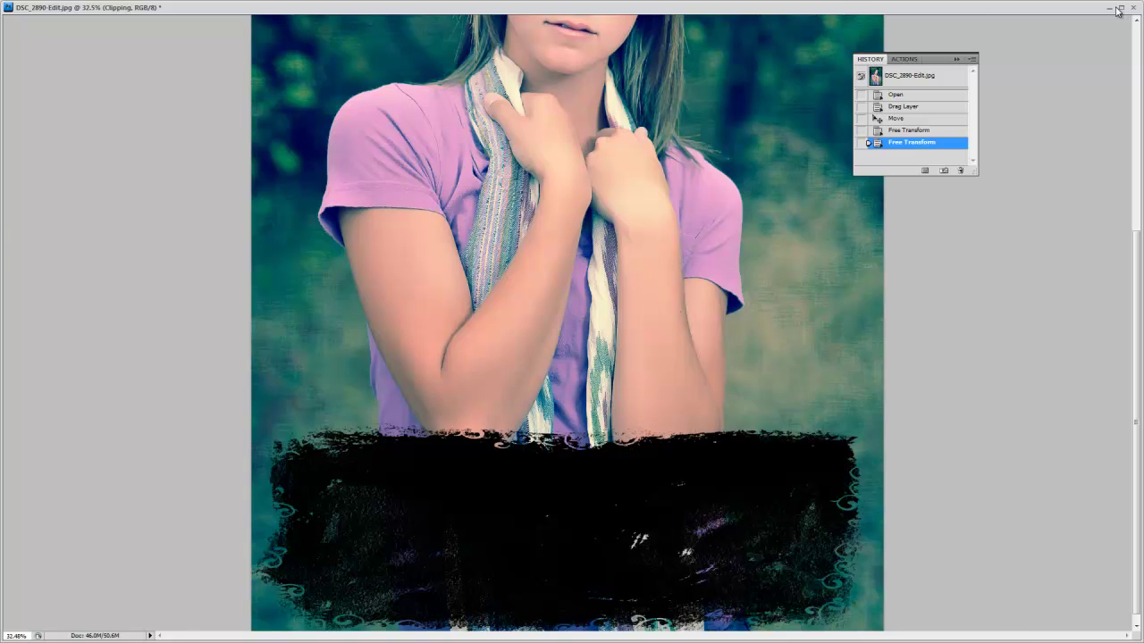
{"action": "left_click", "coordinate": [1121, 7]}
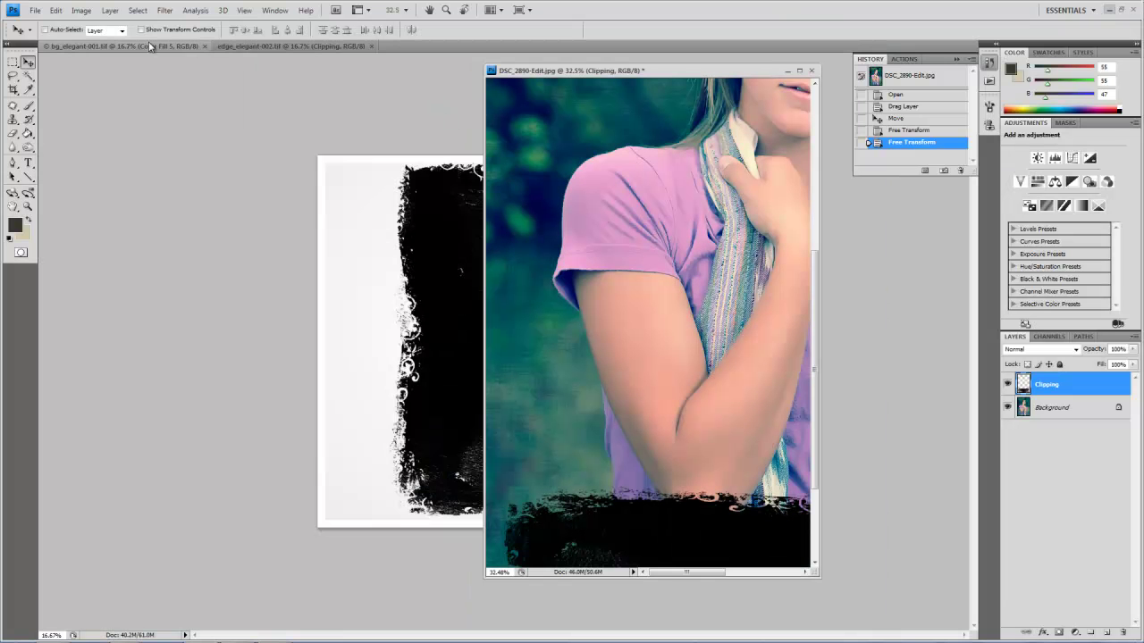
{"action": "left_click", "coordinate": [145, 98]}
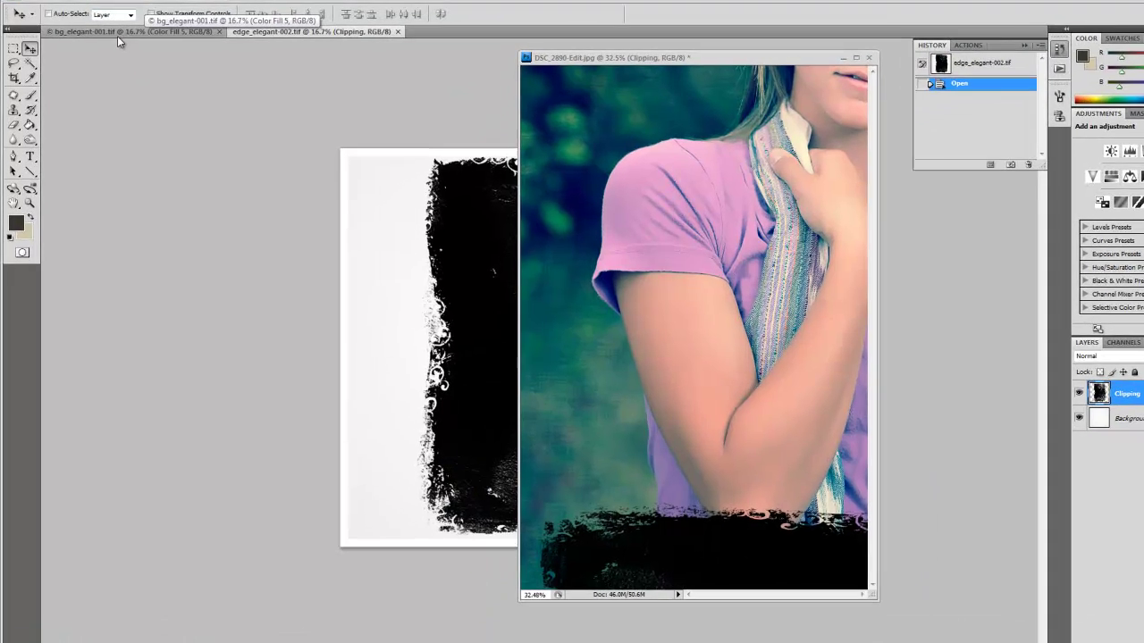
{"action": "left_click_drag", "start_coordinate": [117, 36], "coordinate": [119, 73]}
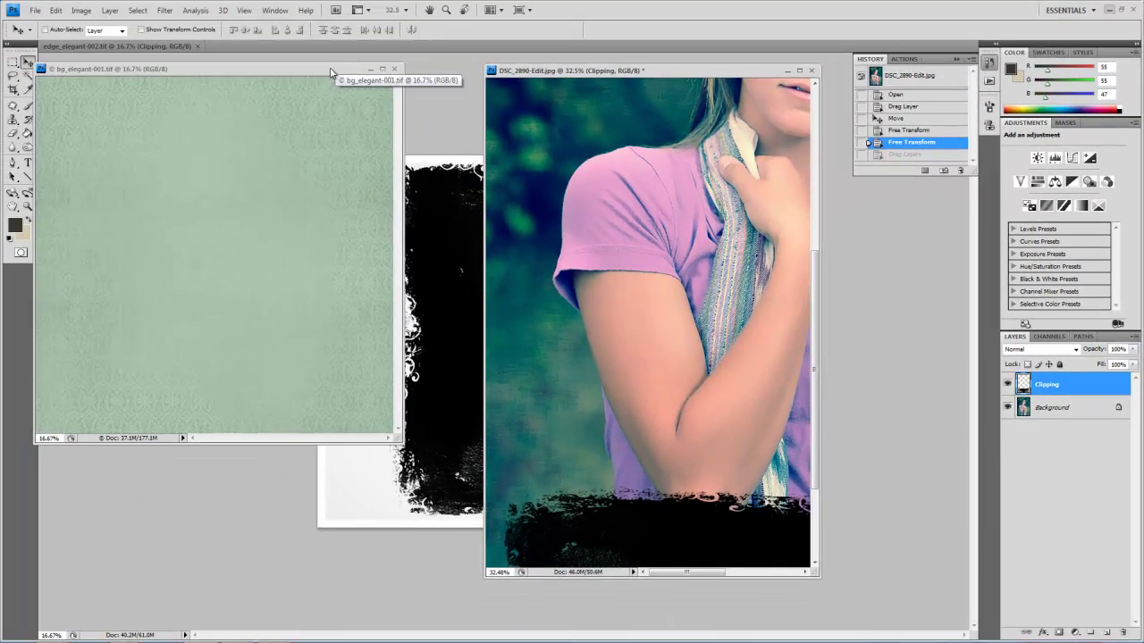
{"action": "left_click_drag", "start_coordinate": [331, 72], "coordinate": [364, 74]}
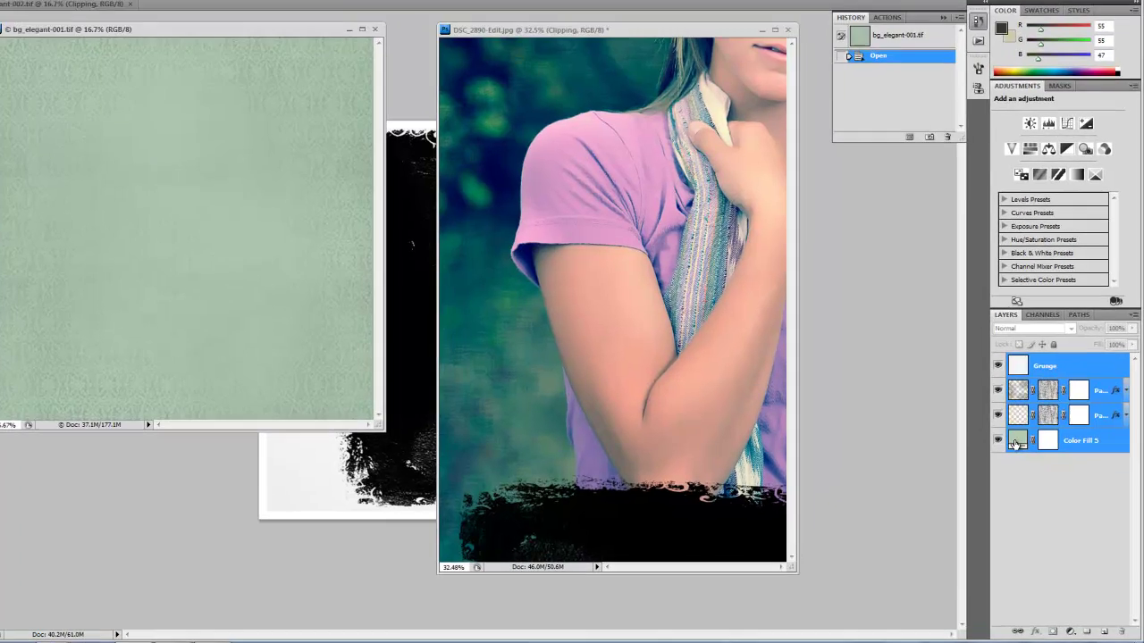
- Set the Color Fill 5 layer to teal 116c5a sampled from the portrait's background
{"action": "double_click", "coordinate": [1016, 441]}
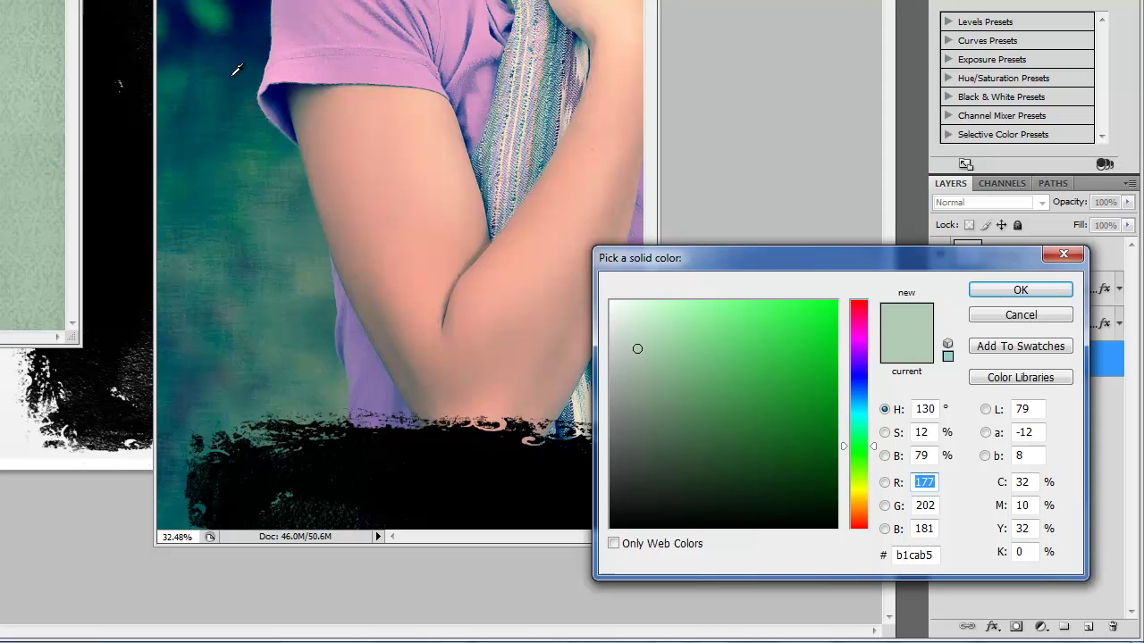
{"action": "left_click", "coordinate": [241, 27]}
{"action": "left_click", "coordinate": [226, 156]}
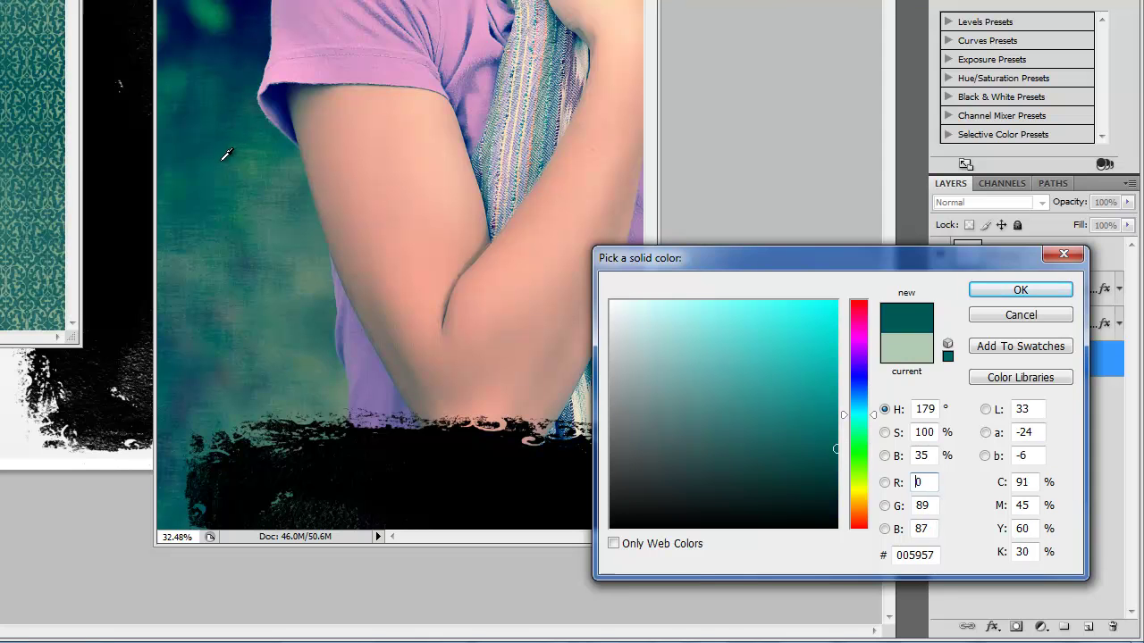
{"action": "left_click", "coordinate": [225, 158]}
{"action": "left_click", "coordinate": [216, 185]}
{"action": "left_click", "coordinate": [283, 215]}
{"action": "left_click", "coordinate": [289, 227]}
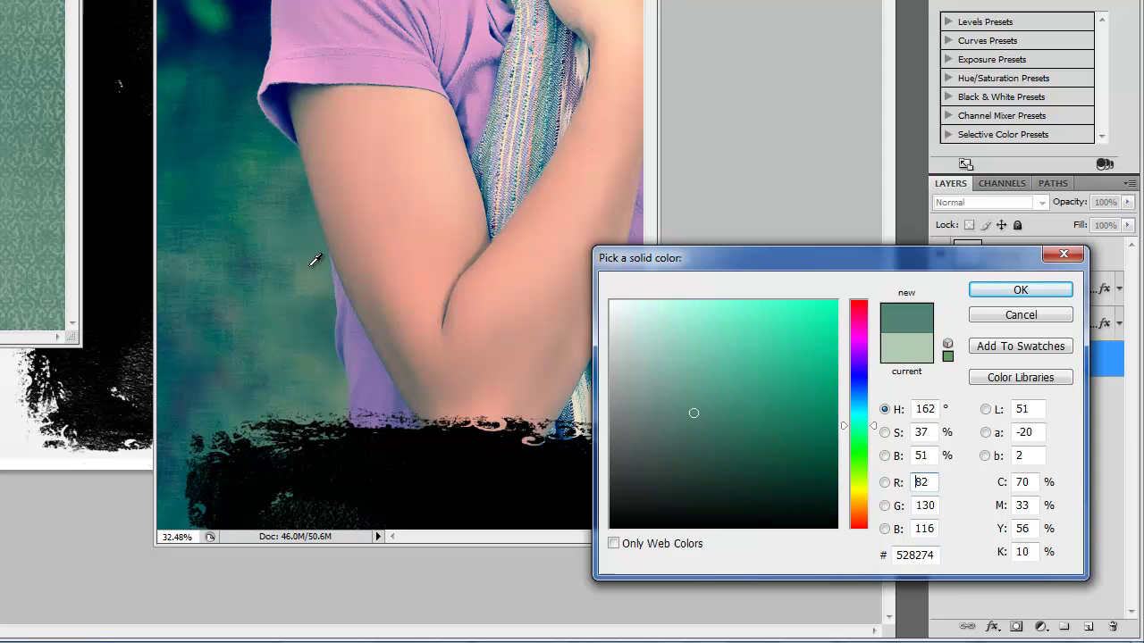
{"action": "left_click", "coordinate": [313, 263]}
{"action": "left_click", "coordinate": [248, 200]}
{"action": "left_click", "coordinate": [219, 188]}
{"action": "left_click", "coordinate": [318, 173]}
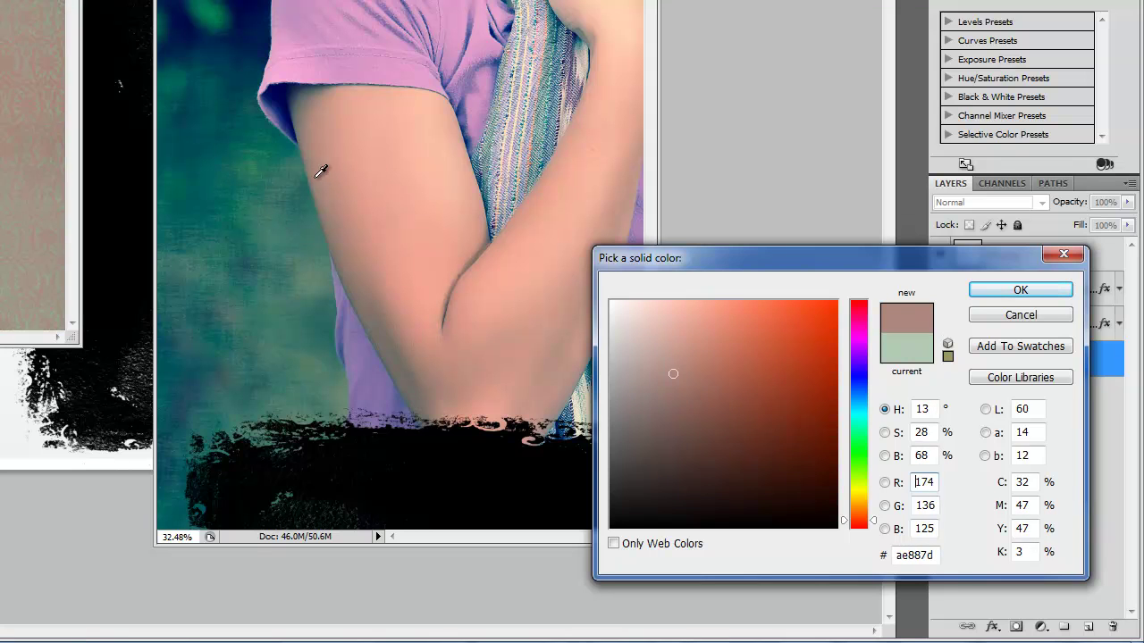
{"action": "left_click", "coordinate": [258, 186]}
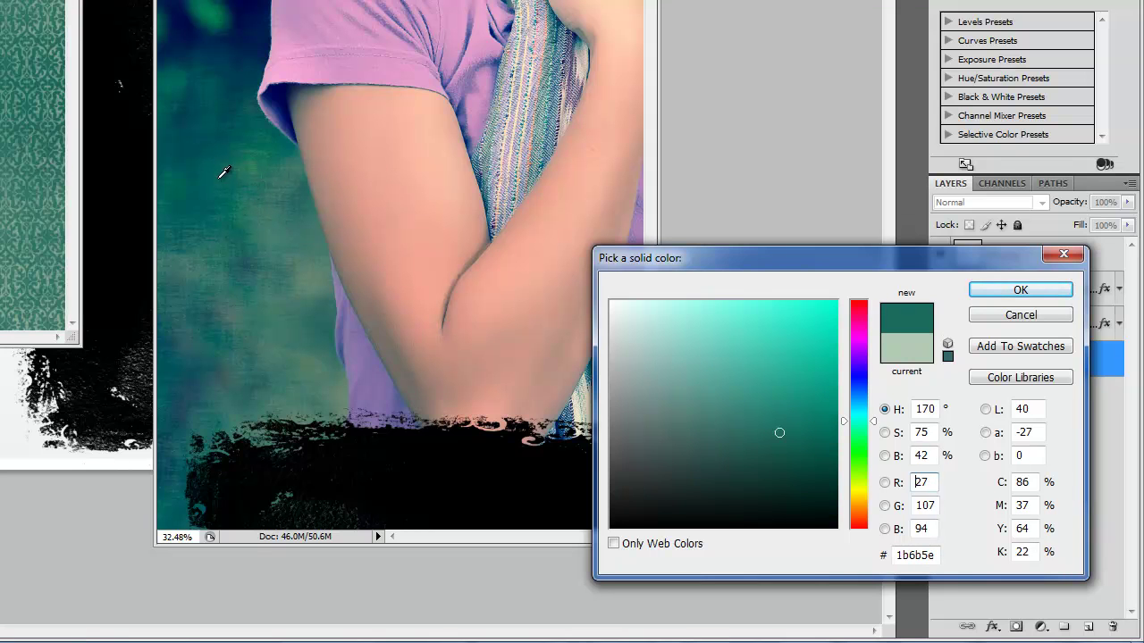
{"action": "left_click", "coordinate": [219, 177]}
{"action": "left_click", "coordinate": [247, 154]}
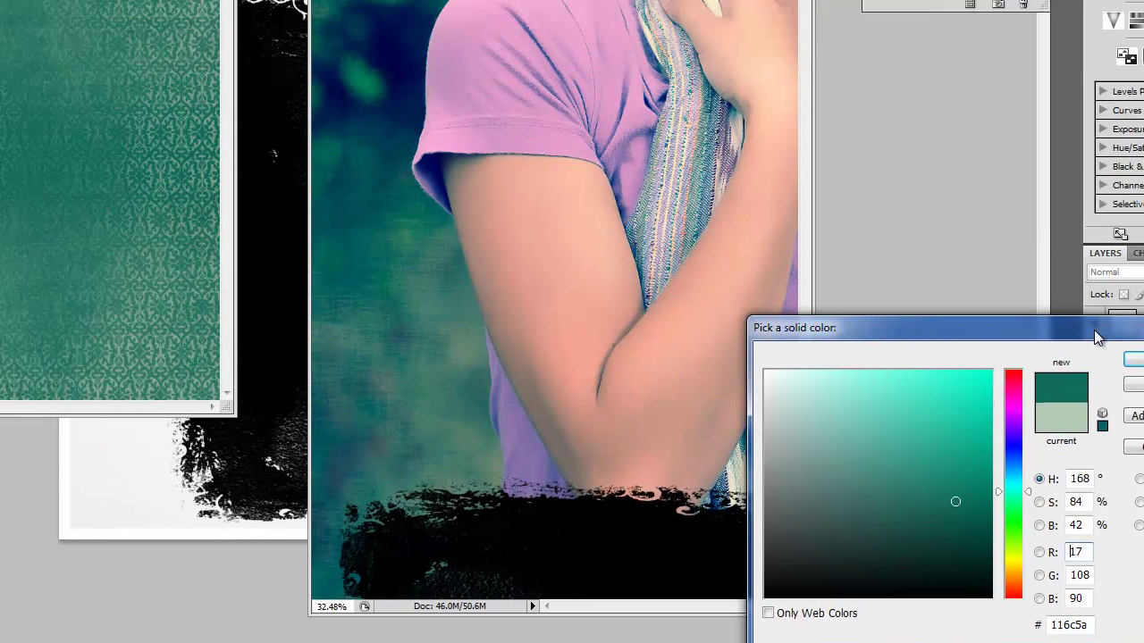
{"action": "left_click", "coordinate": [1021, 290]}
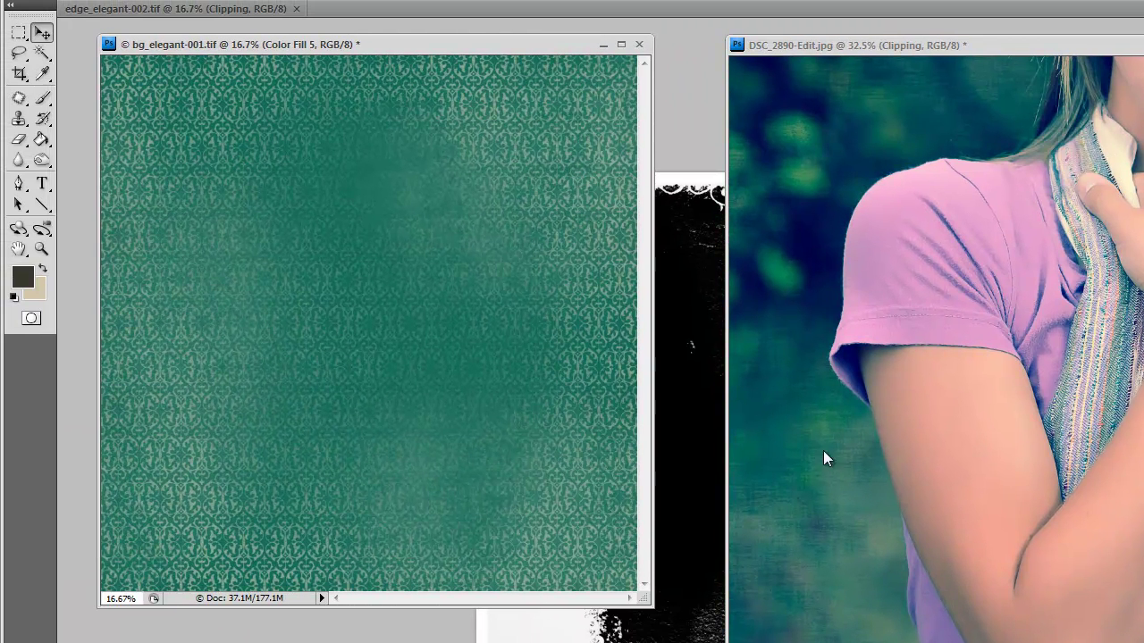
- Merge the visible bg_elegant-001 layers into the Grunge layer with Ctrl+Shift+E, without flattening
{"action": "key", "text": "alt+bracketleft"}
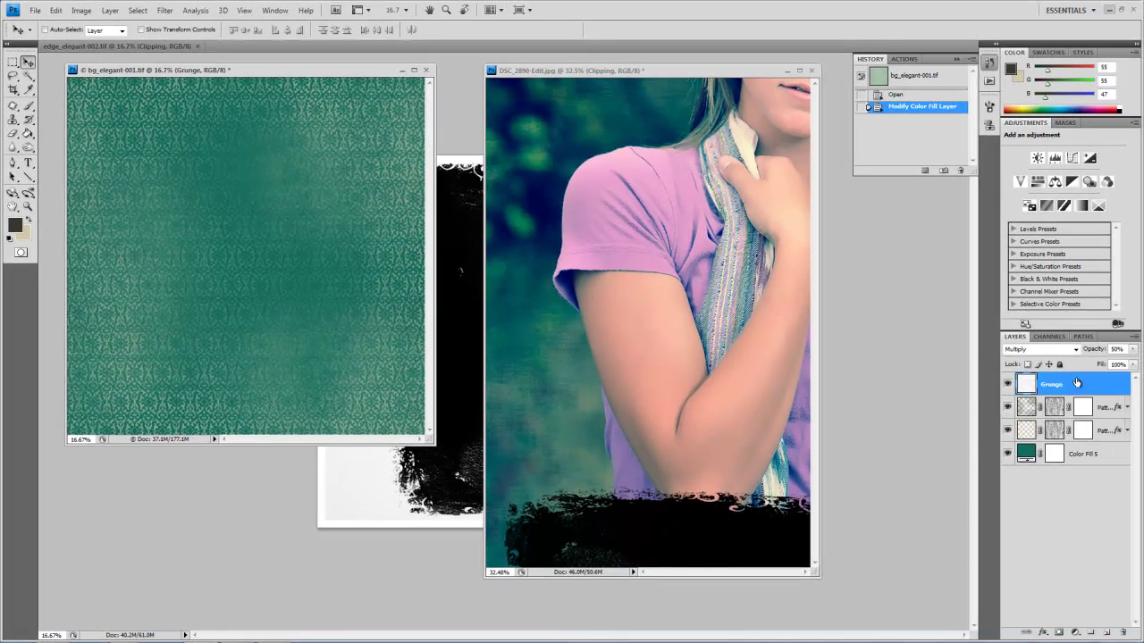
{"action": "key", "text": "ctrl+shift+e"}
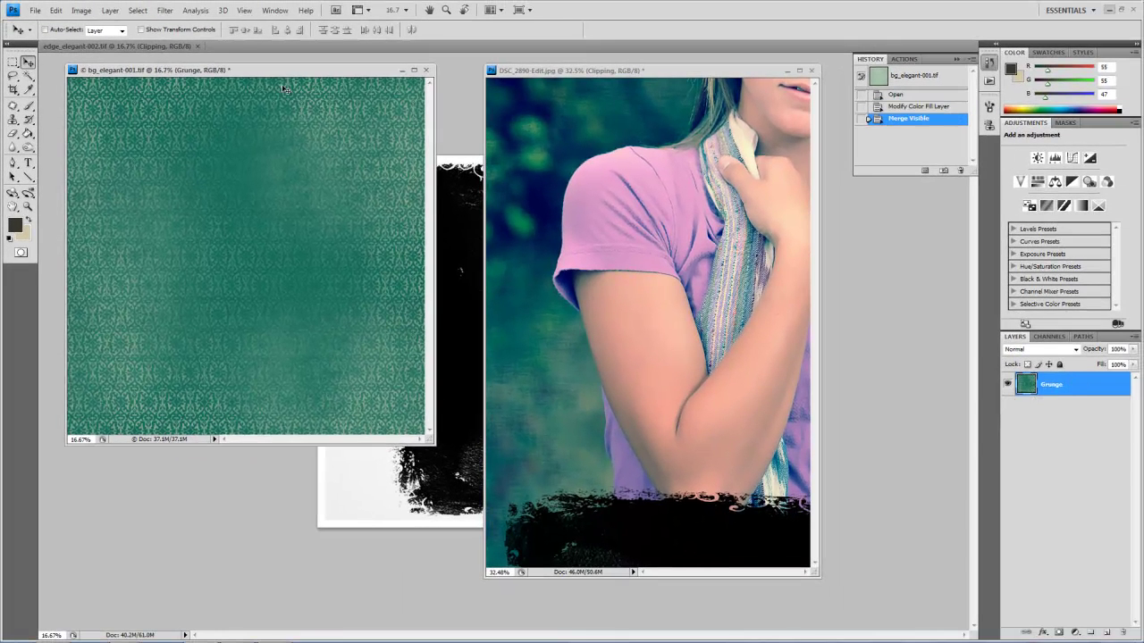
{"action": "left_click", "coordinate": [80, 10]}
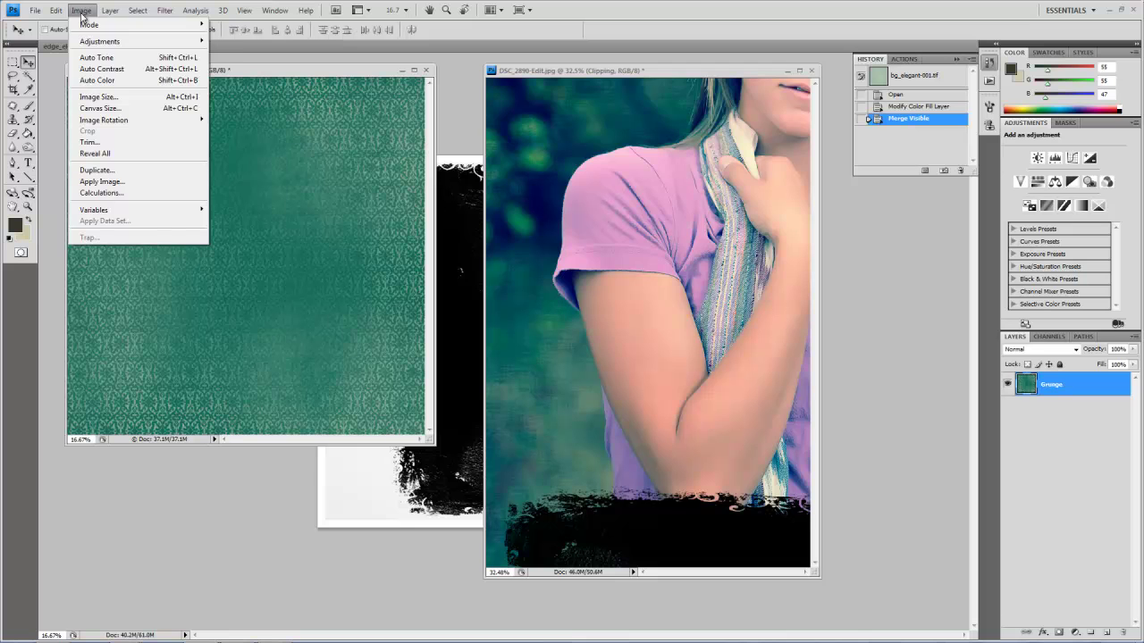
{"action": "mouse_move", "coordinate": [107, 12]}
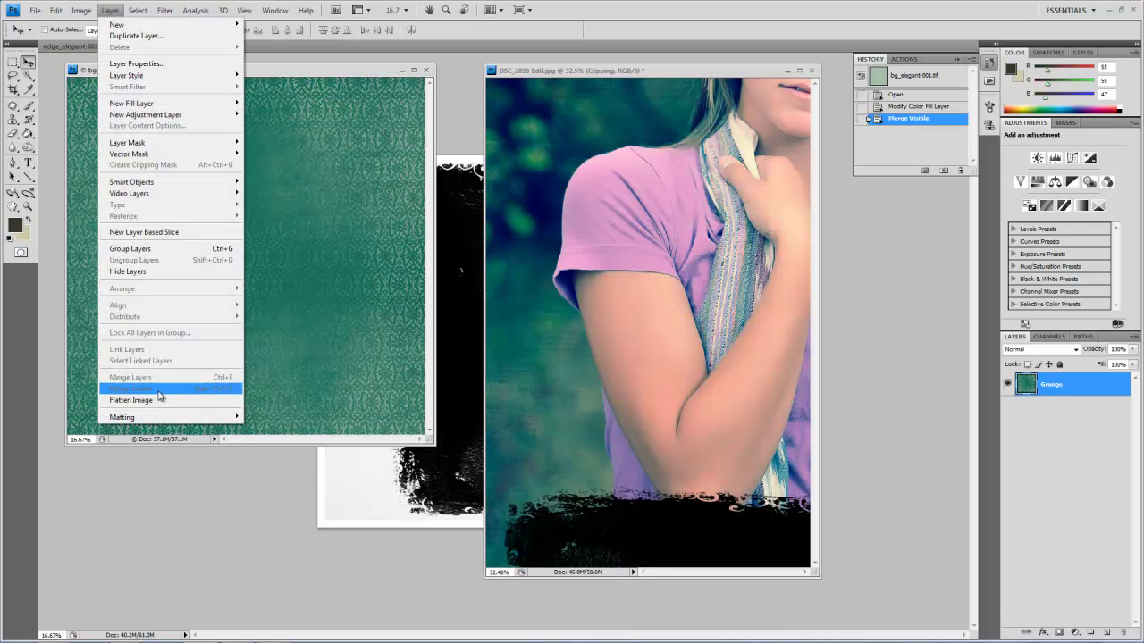
{"action": "left_click", "coordinate": [223, 477]}
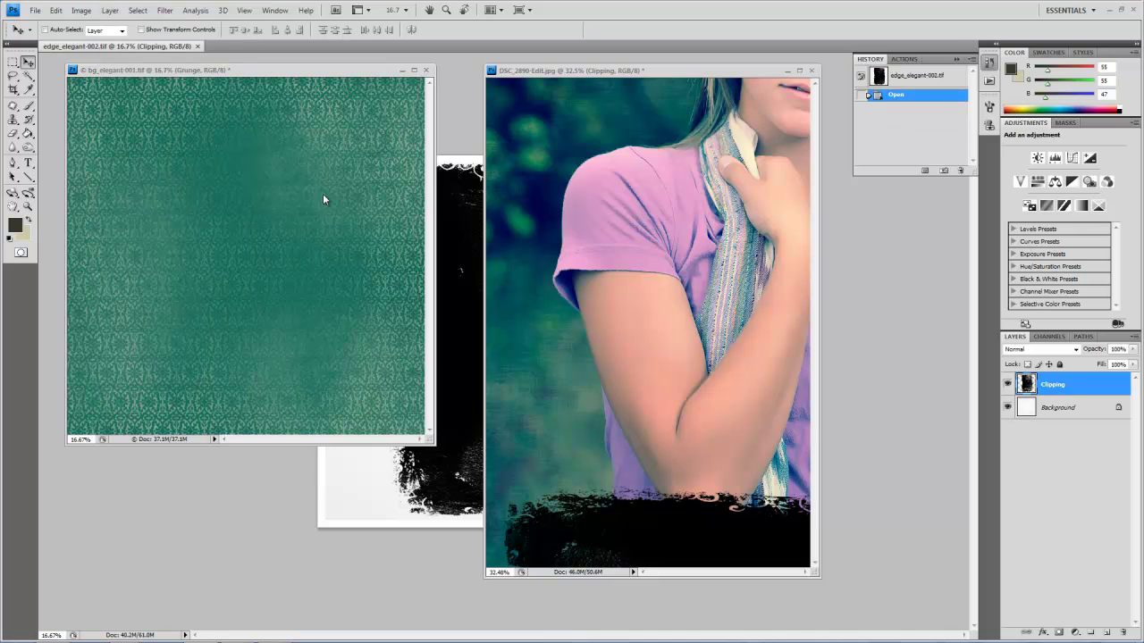
- Copy the teal Grunge layer from bg_elegant-001 into the DSC_2890 portrait
{"action": "left_click", "coordinate": [151, 159]}
{"action": "left_click_drag", "start_coordinate": [179, 226], "coordinate": [597, 415]}
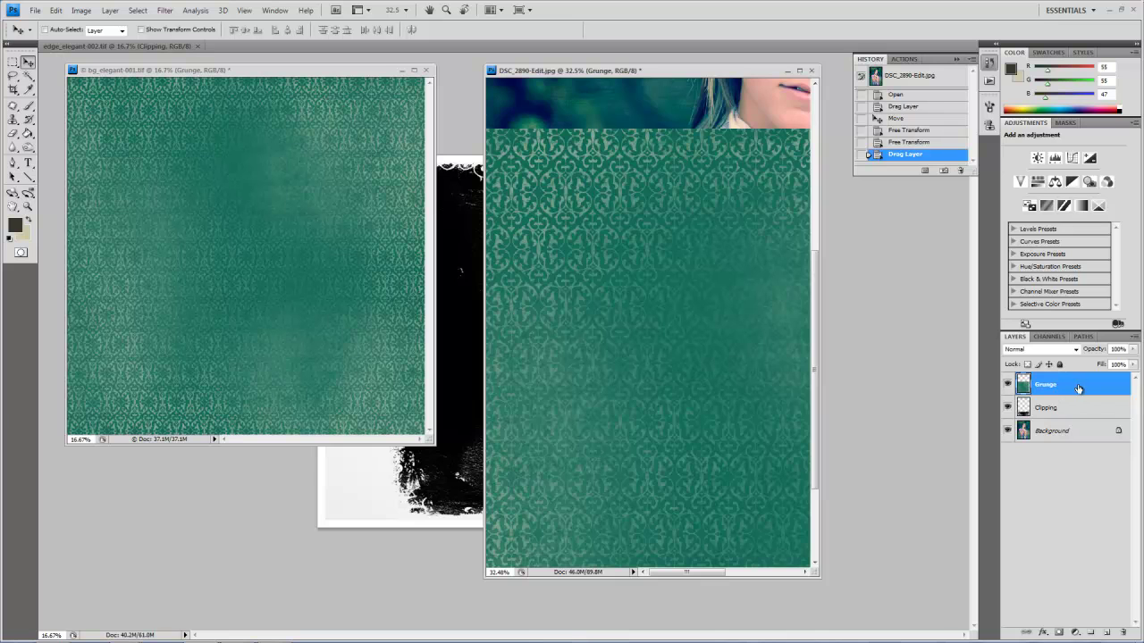
{"action": "key", "text": "ctrl+0"}
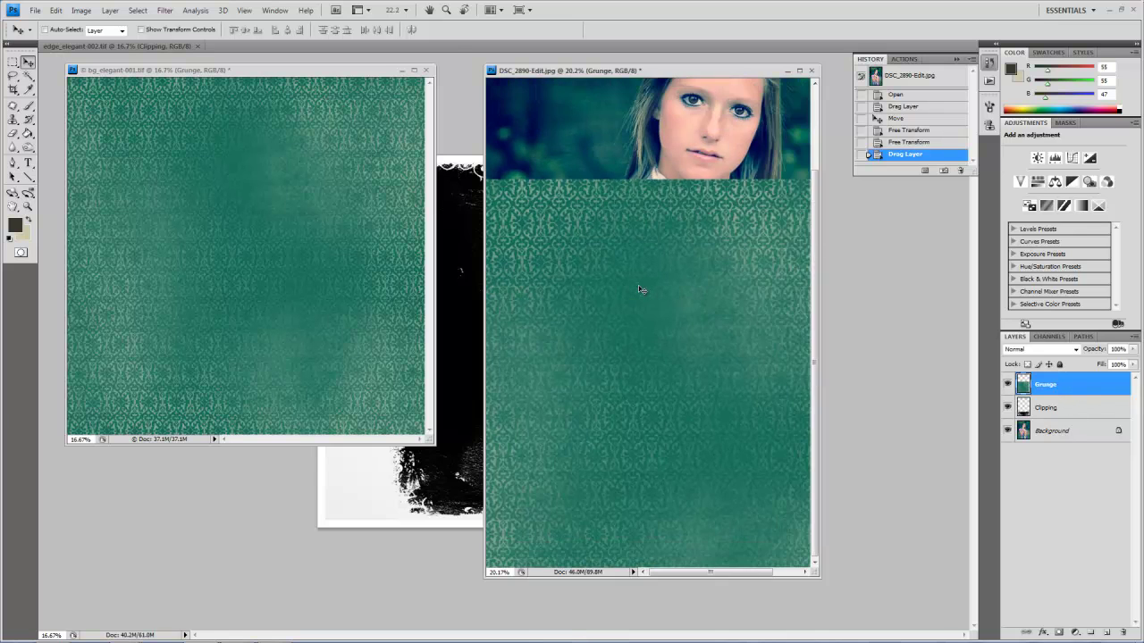
- Close bg_elegant and edge_elegant without saving, then shift the Grunge layer right to cover the edge
{"action": "left_click", "coordinate": [425, 70]}
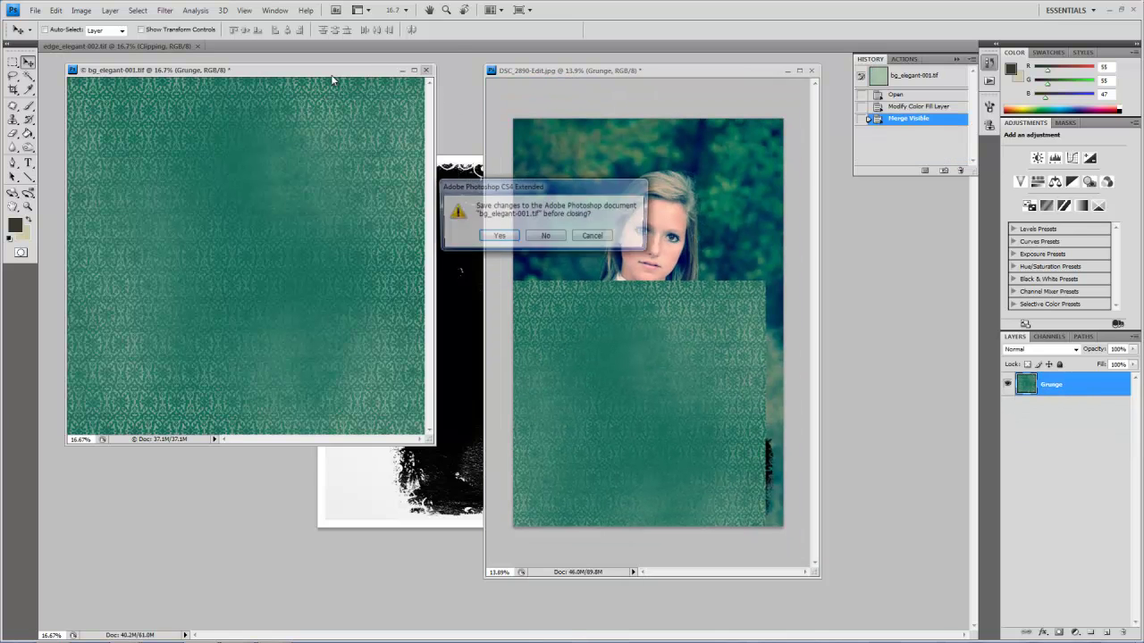
{"action": "left_click", "coordinate": [545, 236]}
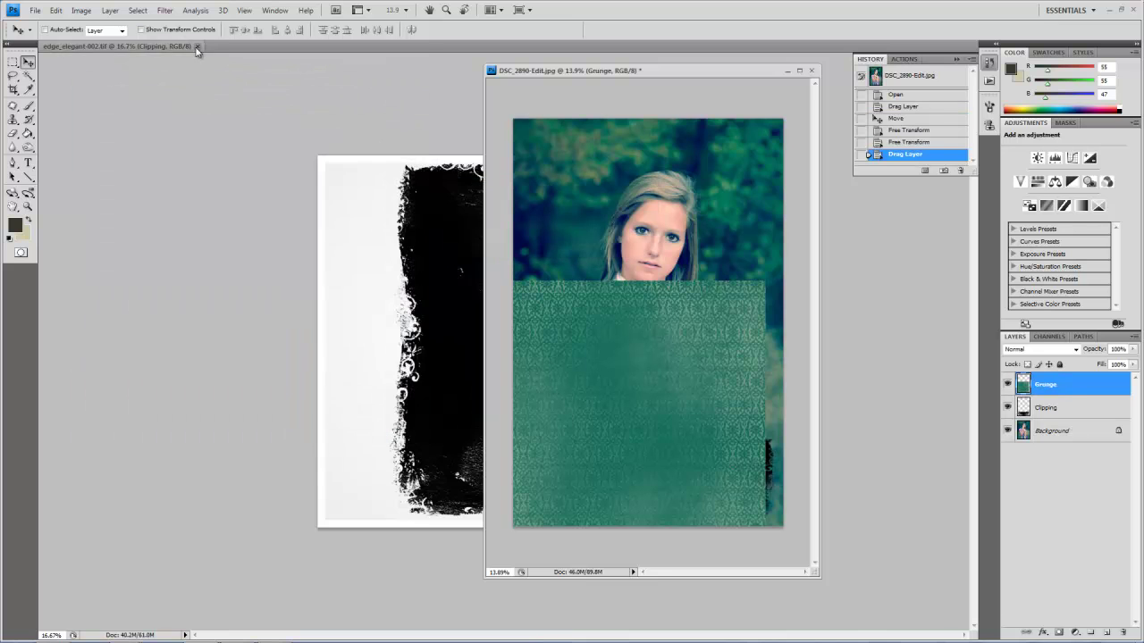
{"action": "left_click", "coordinate": [198, 46]}
{"action": "key", "text": "ctrl+0"}
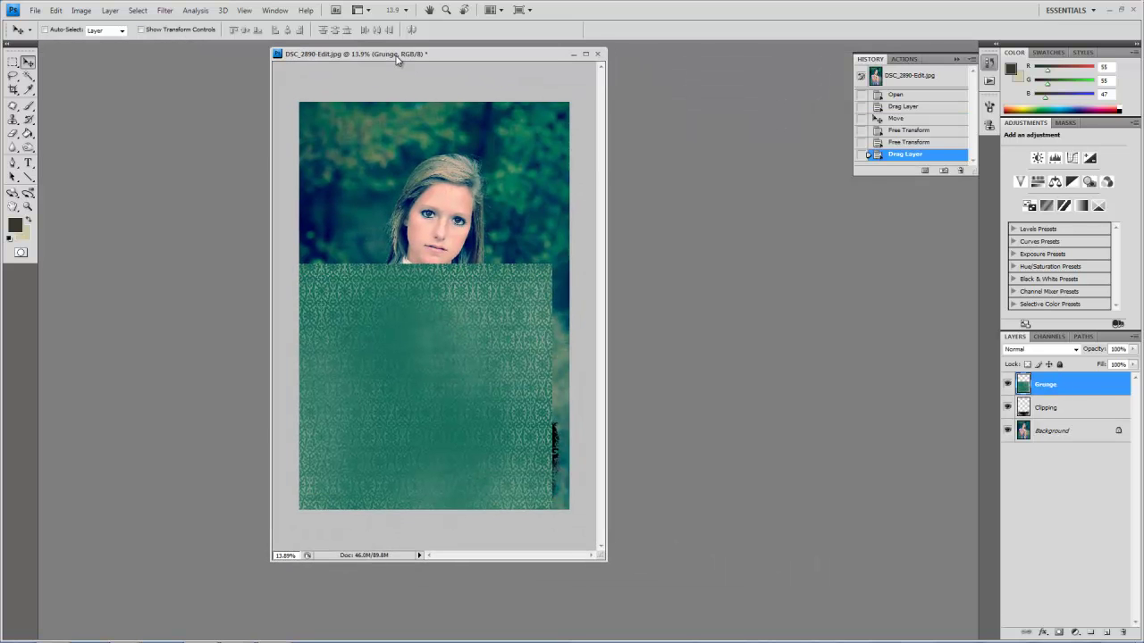
{"action": "left_click_drag", "start_coordinate": [597, 560], "coordinate": [769, 633]}
{"action": "left_click_drag", "start_coordinate": [536, 515], "coordinate": [556, 515]}
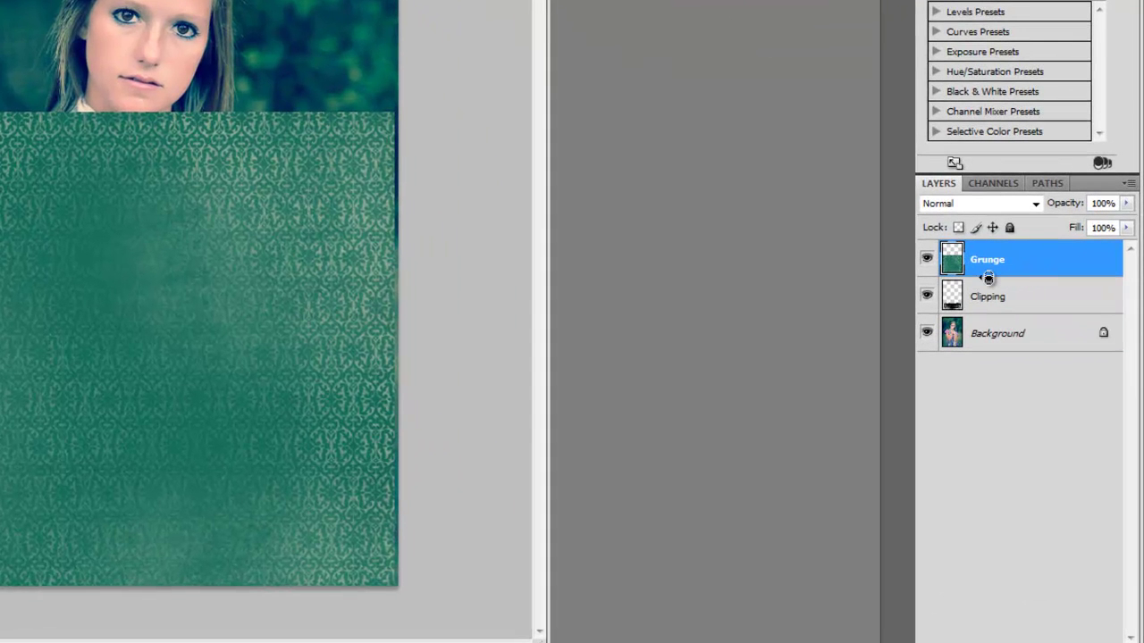
- Make the Grunge layer a clipping mask on the Clipping layer so it fills only the bottom band
{"action": "left_click", "coordinate": [989, 279], "text": "alt"}
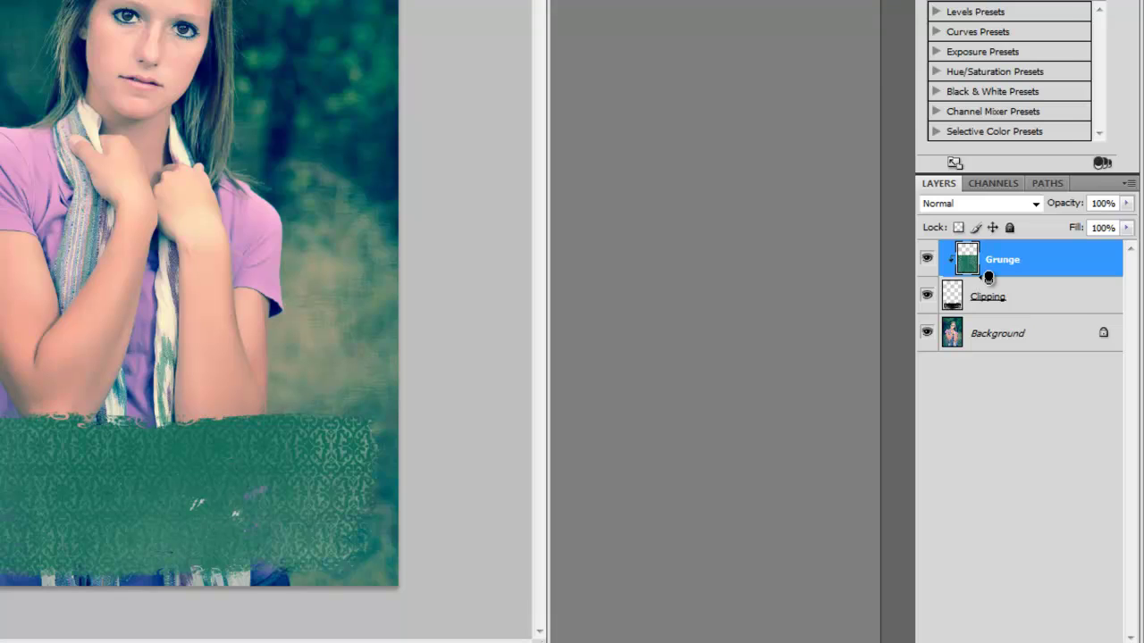
{"action": "scroll", "coordinate": [518, 575], "scroll_direction": "up", "scroll_amount": 1}
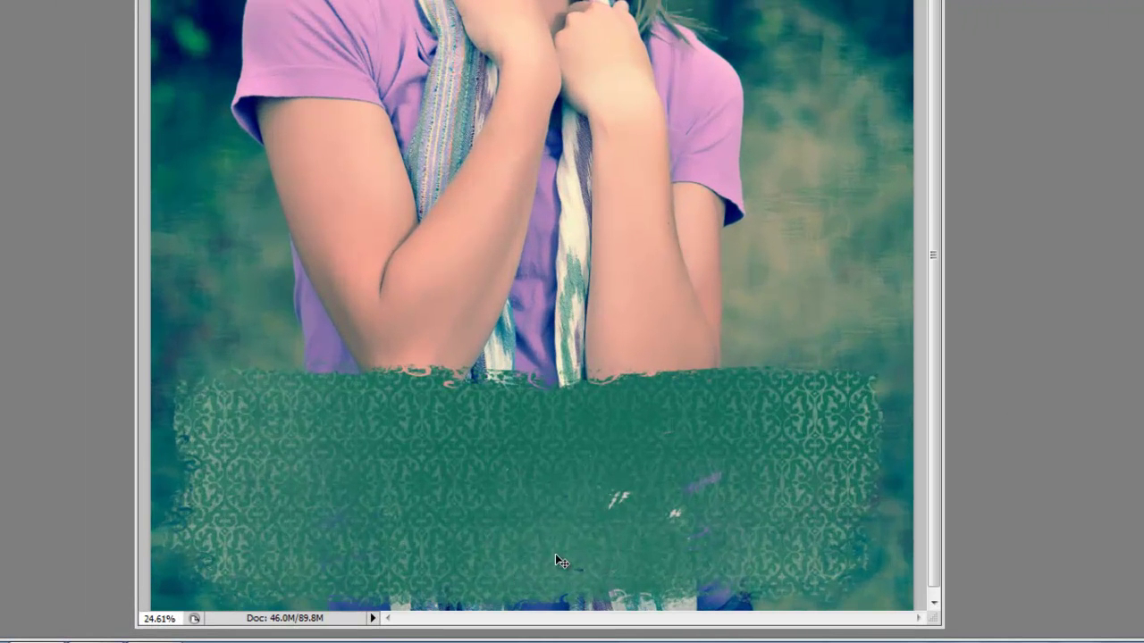
{"action": "left_click_drag", "start_coordinate": [934, 263], "coordinate": [935, 268]}
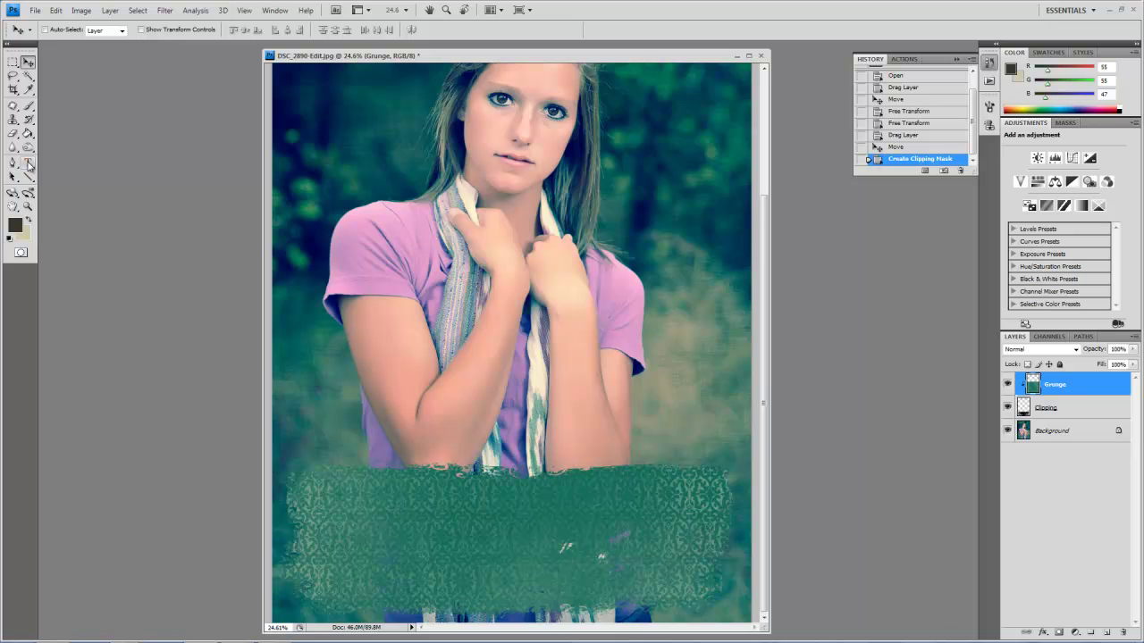
- Sample the arm's peach skin tone and type 'Graphic Authority' on the teal strip
{"action": "left_click", "coordinate": [28, 90]}
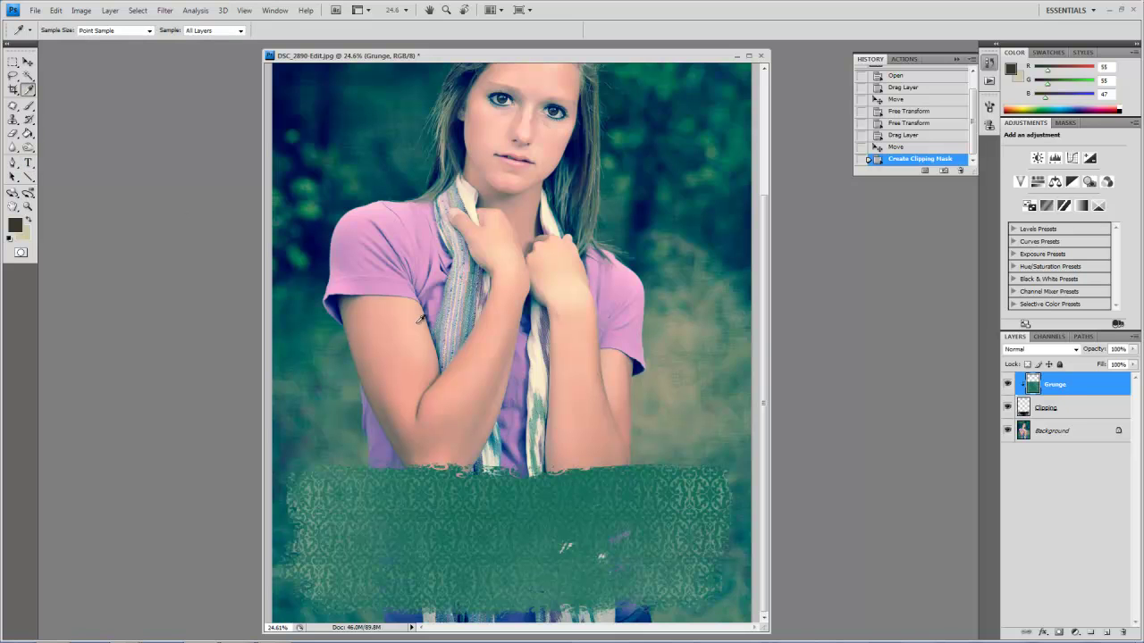
{"action": "left_click", "coordinate": [417, 324]}
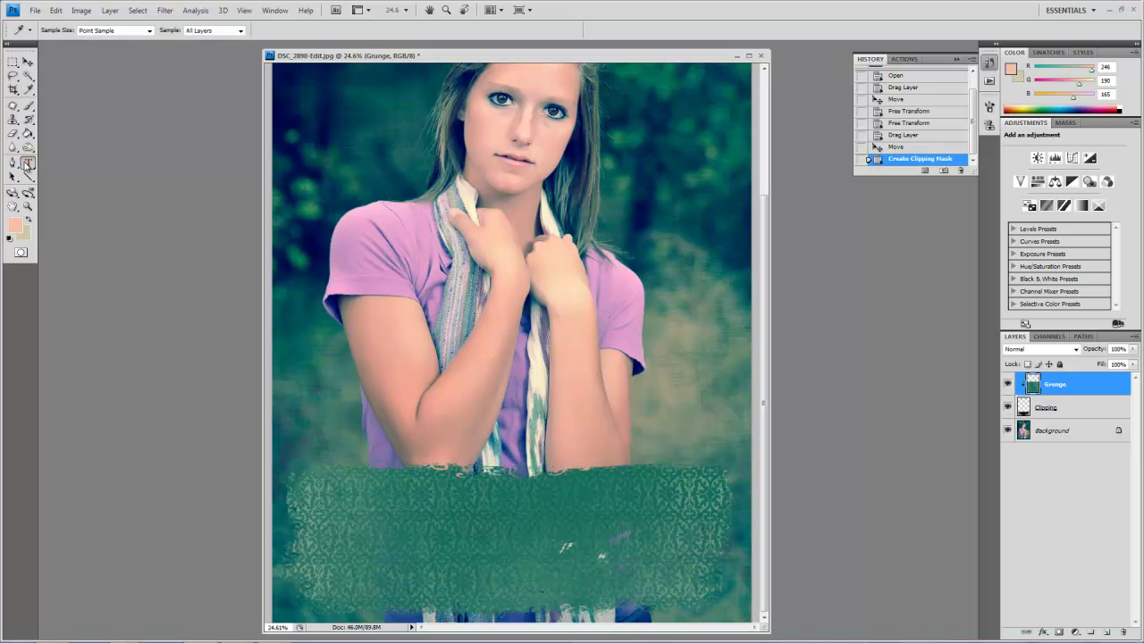
{"action": "left_click", "coordinate": [26, 164]}
{"action": "left_click", "coordinate": [365, 538]}
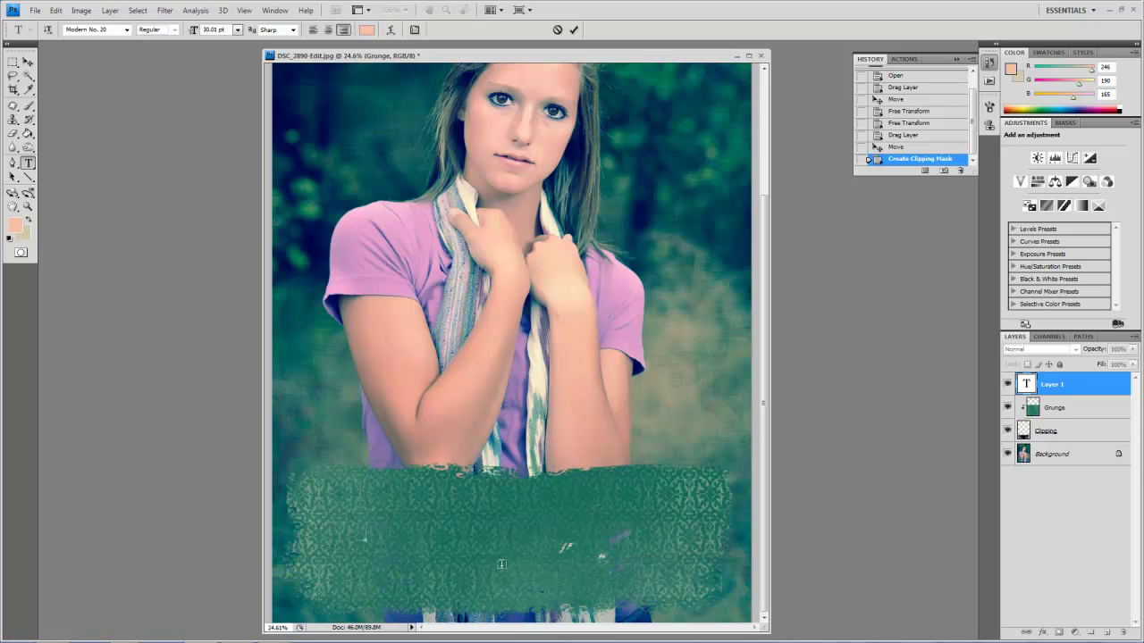
{"action": "type", "text": "Gra"}
{"action": "type", "text": "phi"}
{"action": "type", "text": "c Au"}
{"action": "type", "text": "thority"}
- Scale the 'Graphic Authority' text to about 233% and centre it on the teal band
{"action": "left_click", "coordinate": [28, 61]}
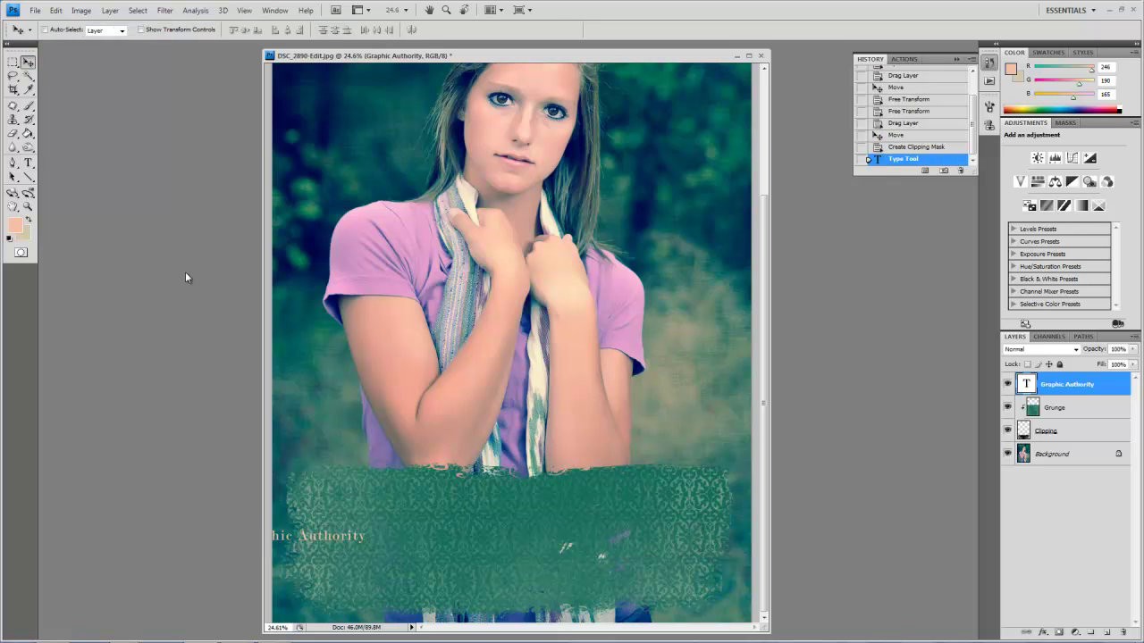
{"action": "key", "text": "ctrl+t"}
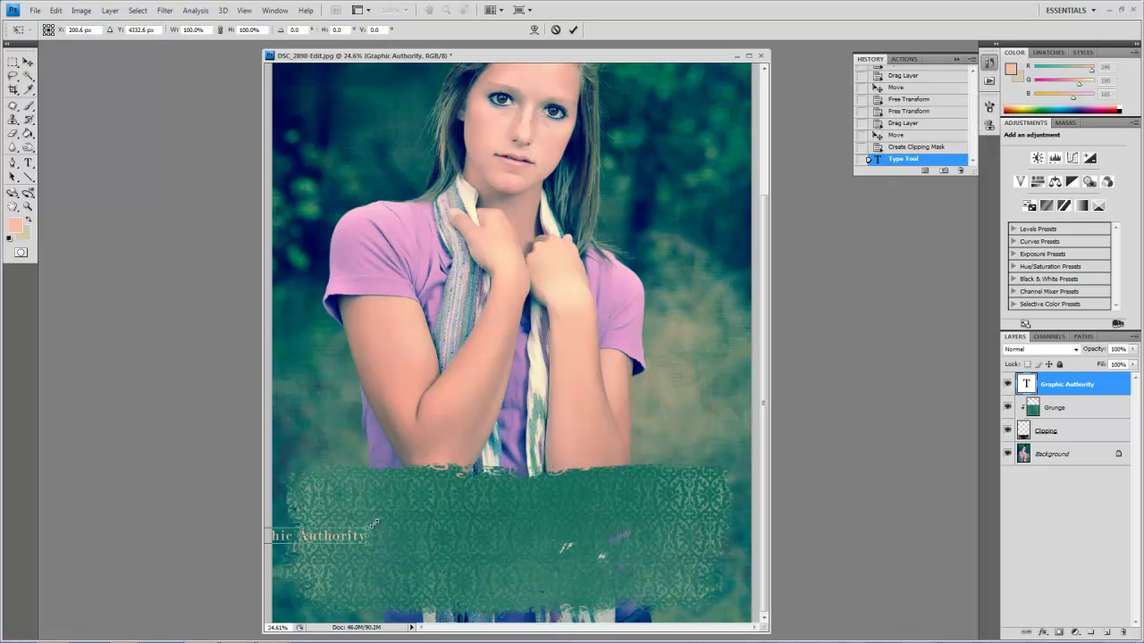
{"action": "left_click_drag", "start_coordinate": [373, 523], "coordinate": [513, 480]}
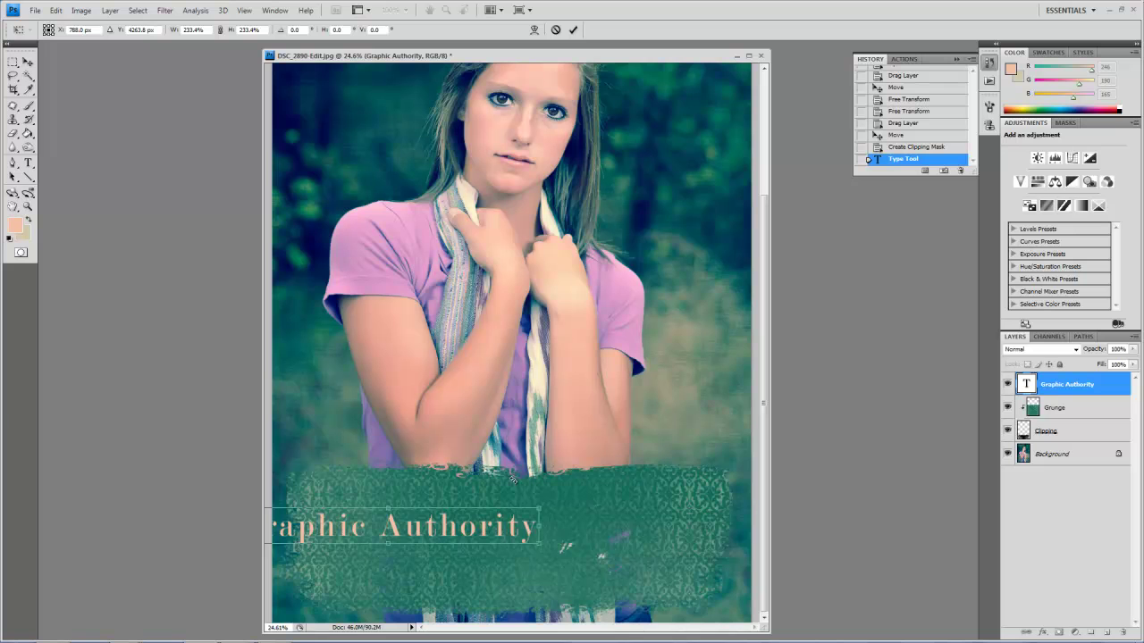
{"action": "left_click_drag", "start_coordinate": [488, 530], "coordinate": [598, 515]}
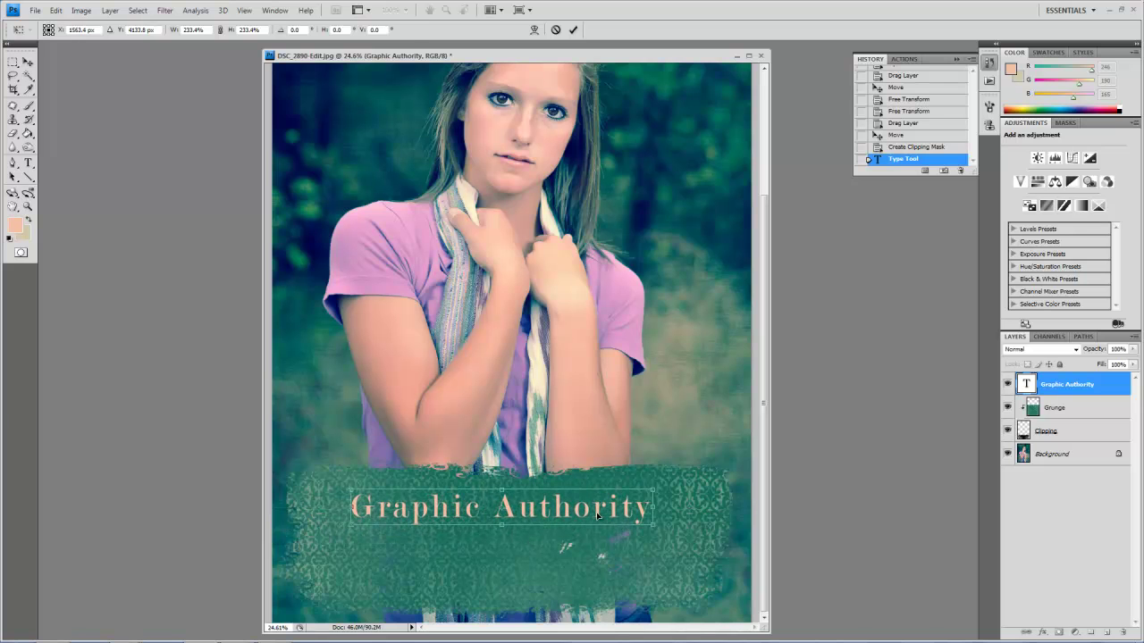
{"action": "key", "text": "Return"}
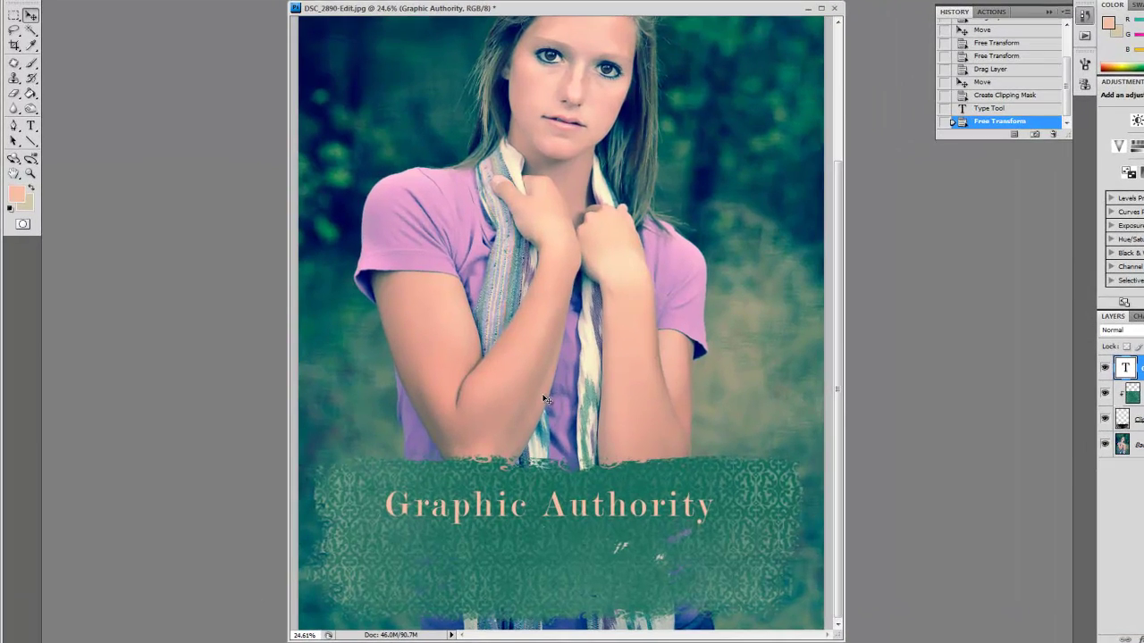
{"action": "key", "text": "ctrl+0"}
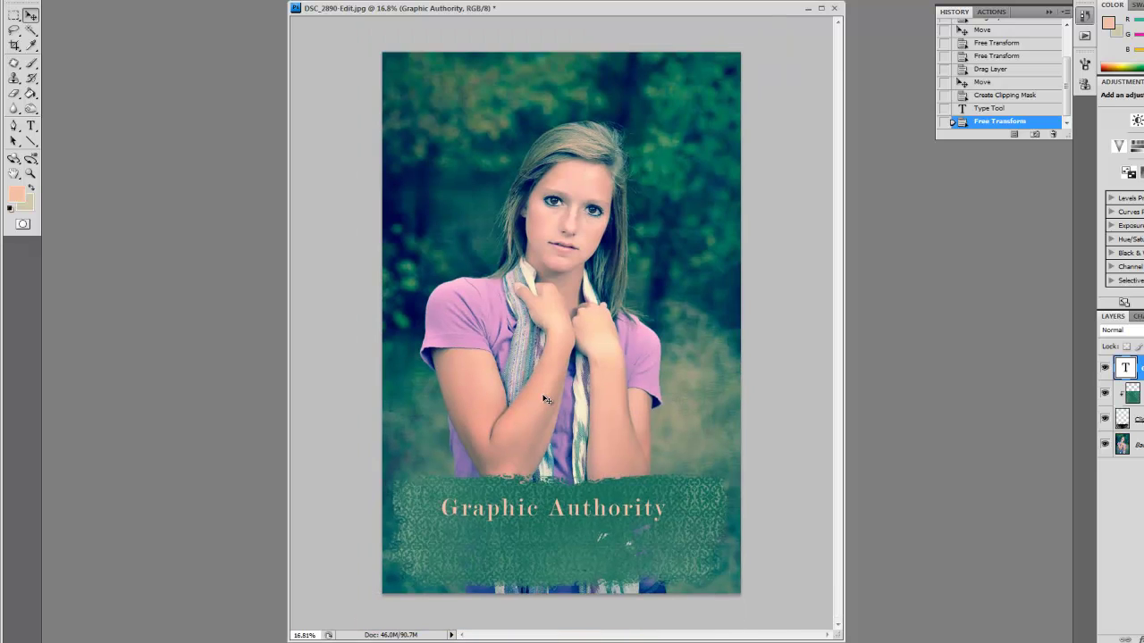